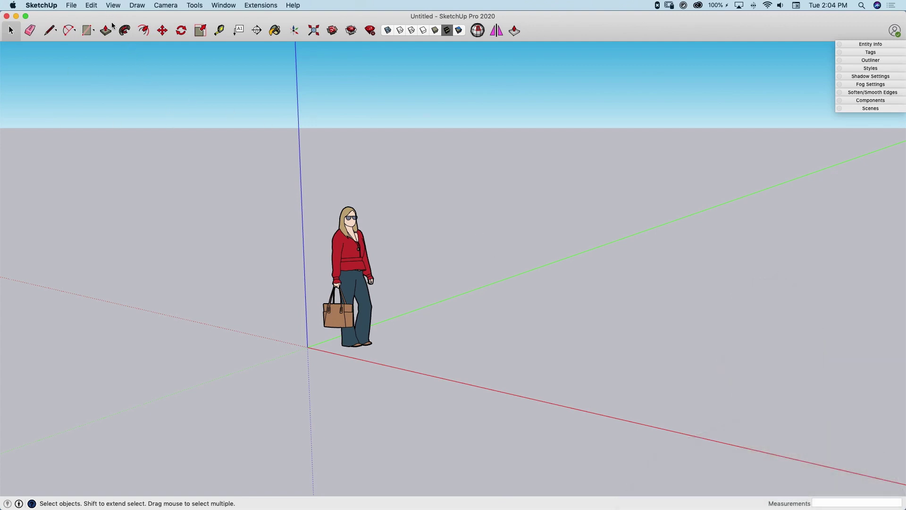
Open the Add Location map to geo-locate the model.
click(71, 6)
mouse_move(110, 133)
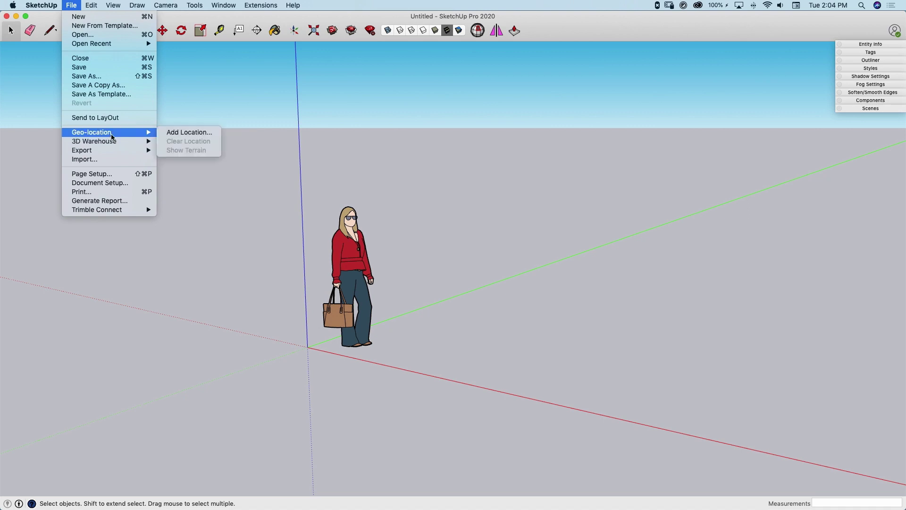
click(182, 132)
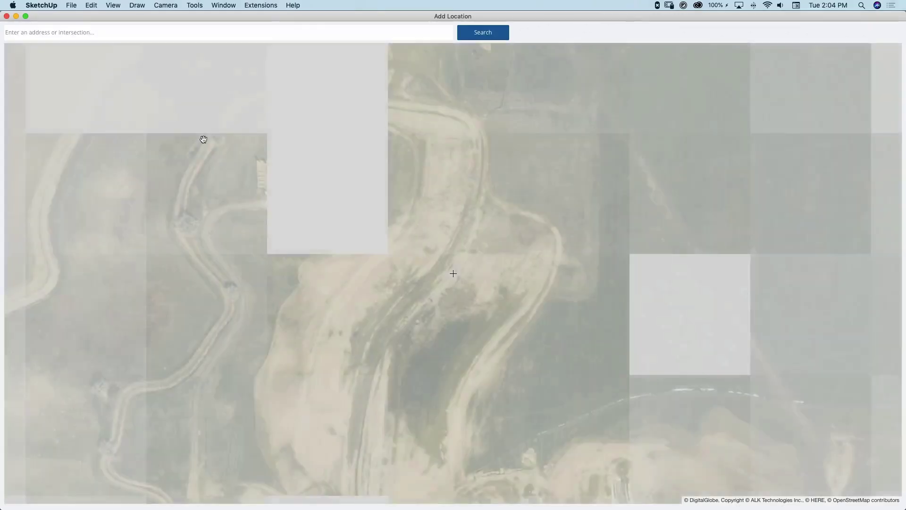
Examine the high-resolution imagery coverage around Denver and along Colorado's Front Range.
scroll(292, 152, down, 1)
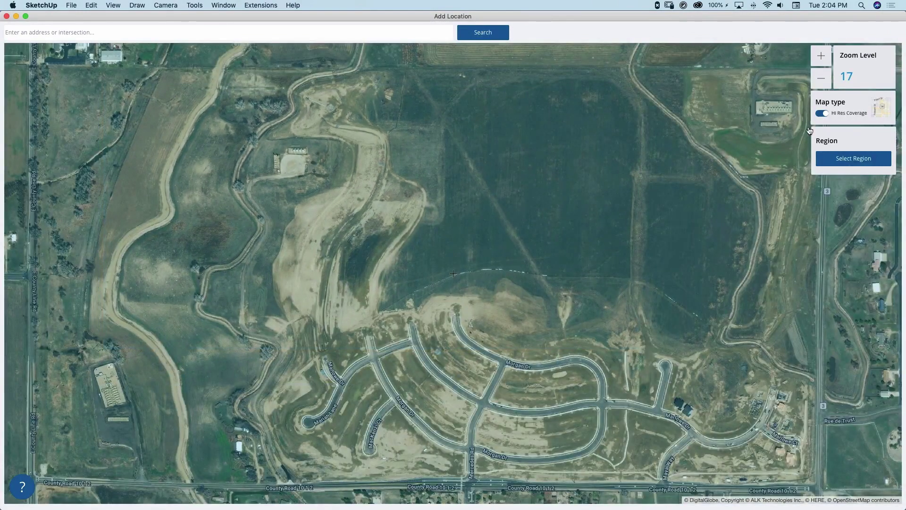
scroll(449, 120, down, 1)
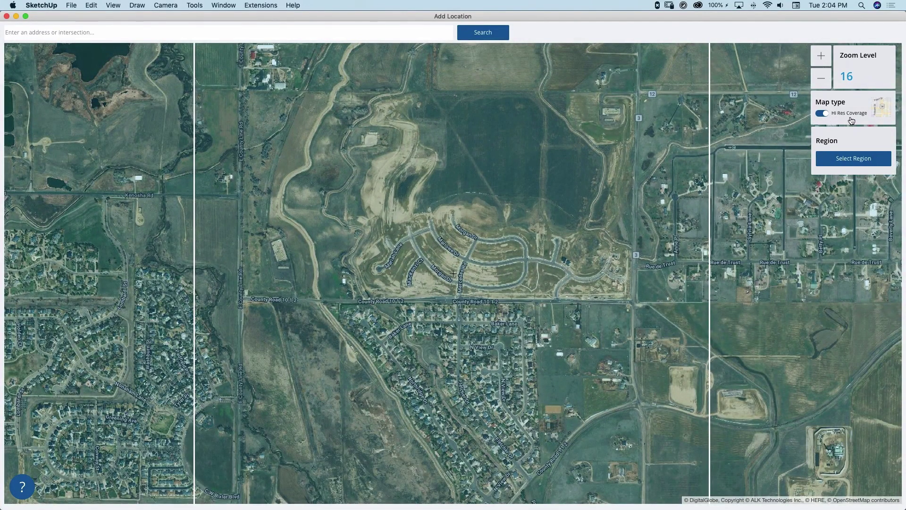
scroll(444, 158, down, 3)
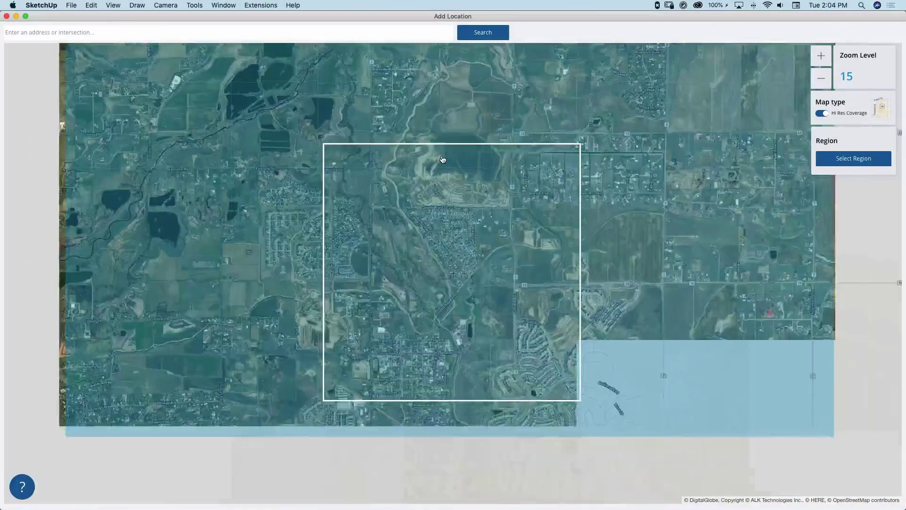
scroll(442, 159, down, 3)
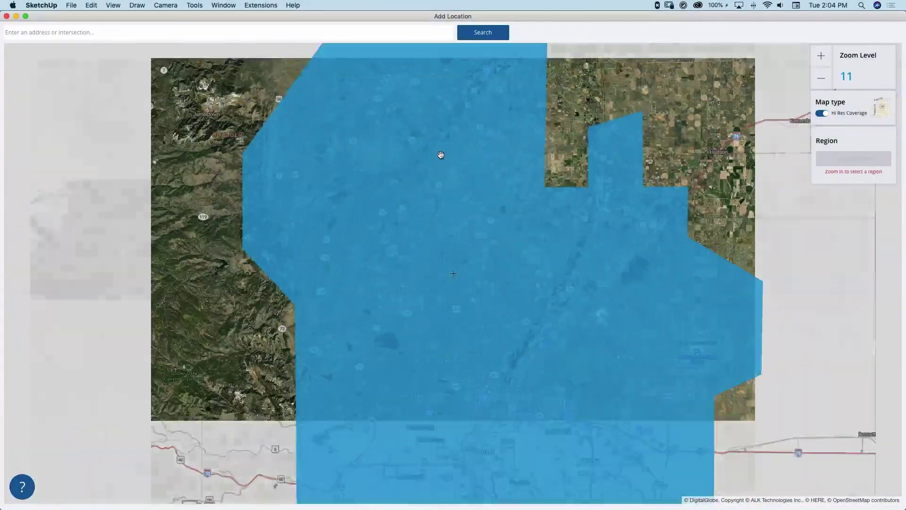
scroll(439, 156, down, 2)
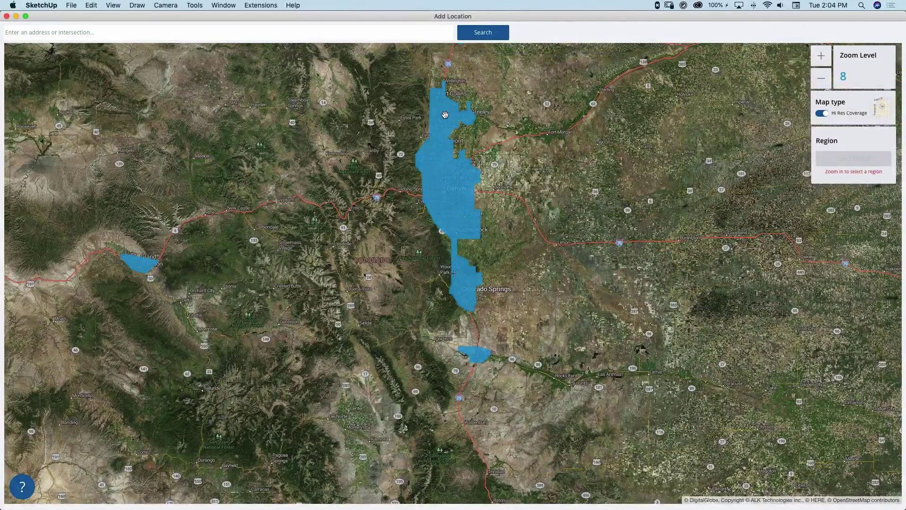
scroll(434, 151, up, 1)
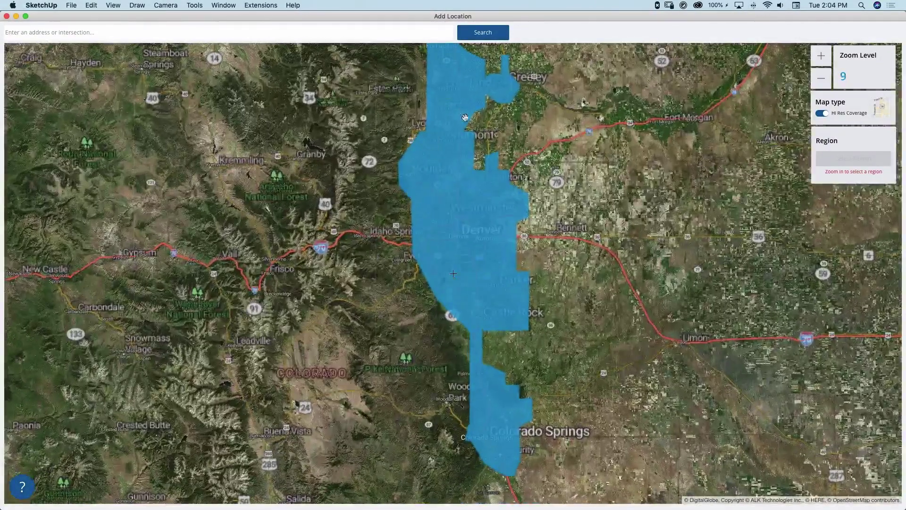
scroll(419, 164, up, 1)
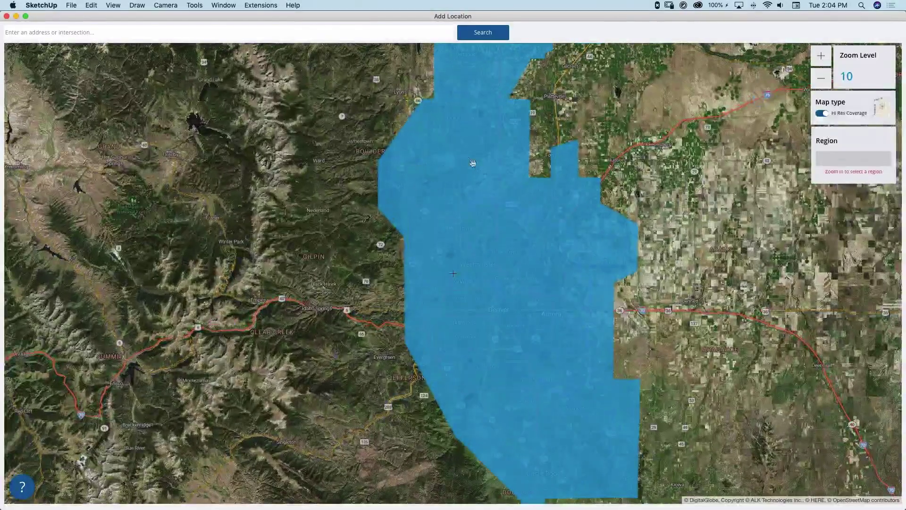
scroll(425, 161, up, 1)
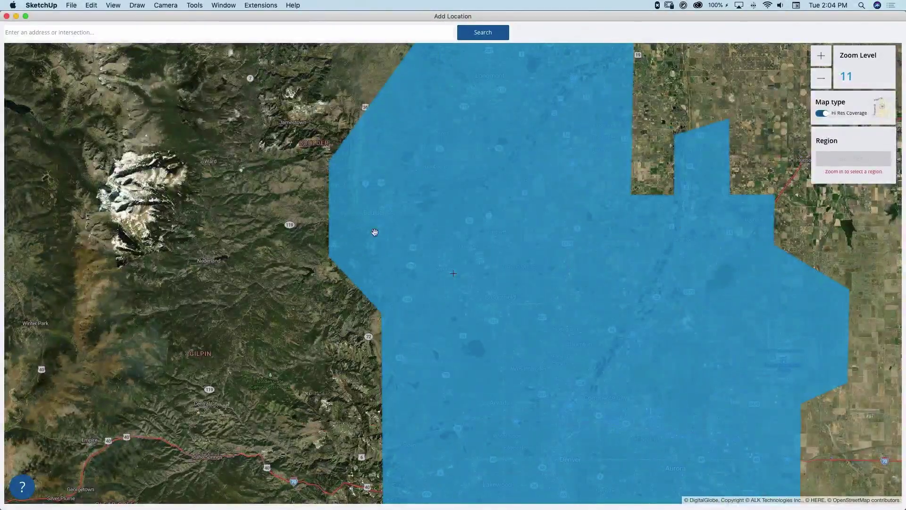
scroll(390, 191, down, 1)
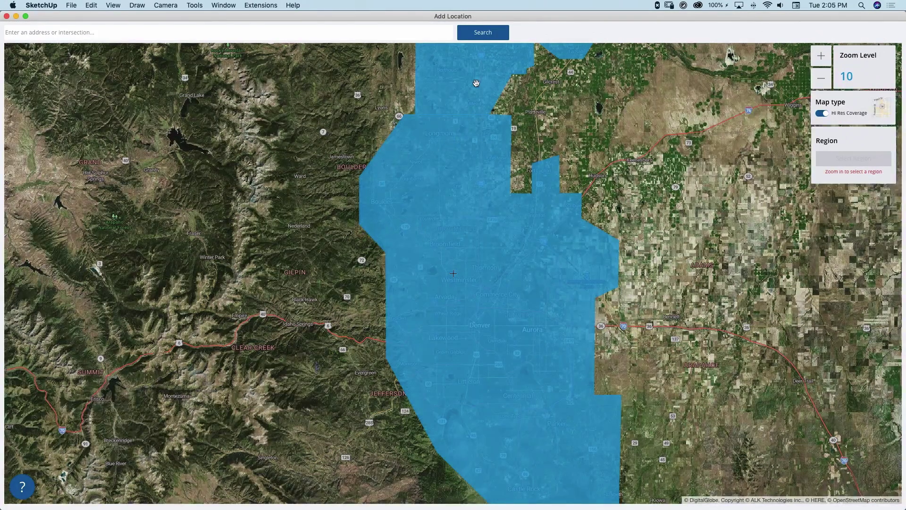
scroll(430, 163, down, 2)
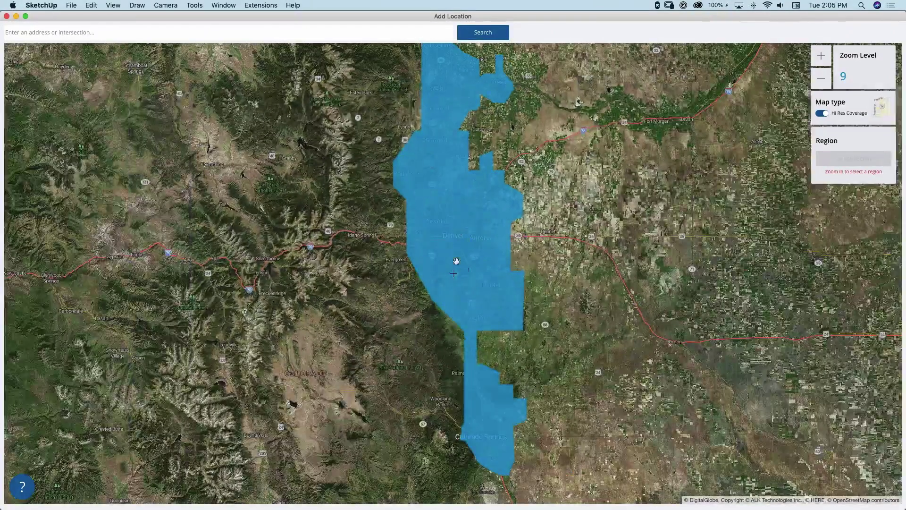
drag(441, 178, 435, 255)
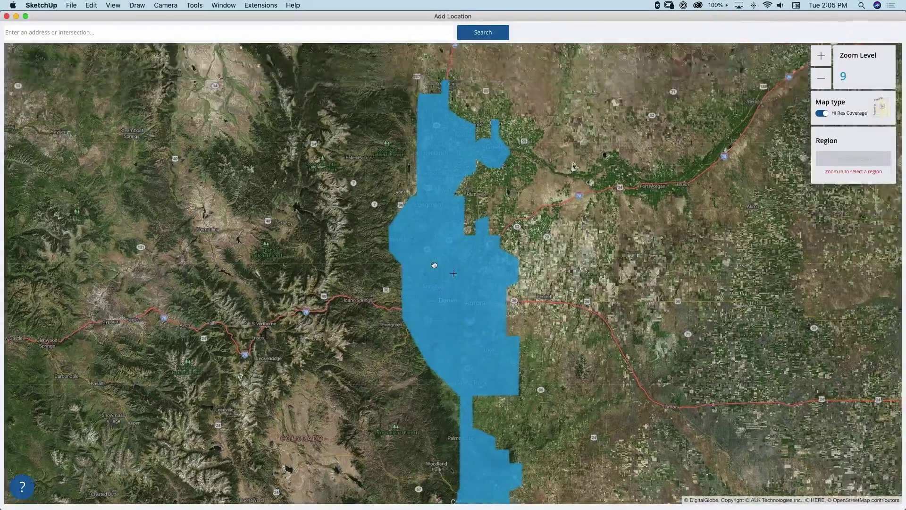
Start a region selection at zoom level 17 over the Boulder commercial area around Walnut St and Foothills Pkwy.
scroll(396, 261, up, 2)
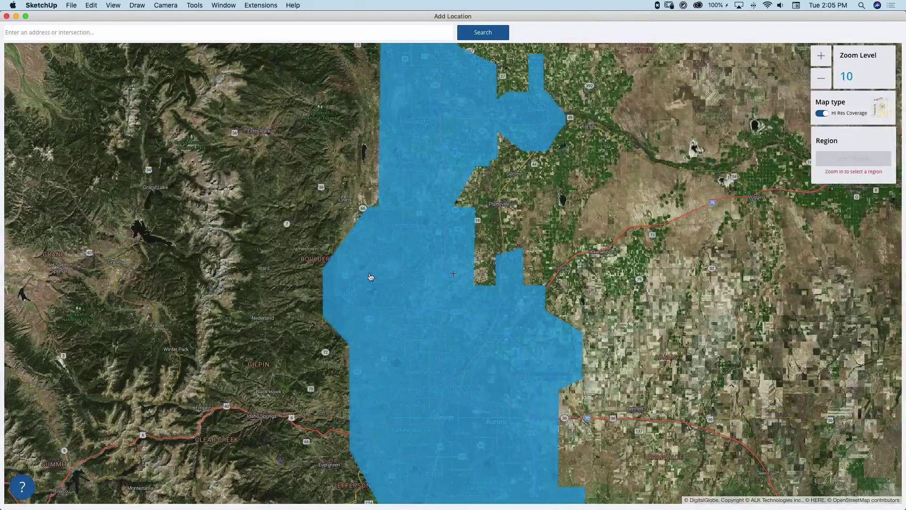
scroll(381, 297, up, 2)
scroll(382, 298, up, 6)
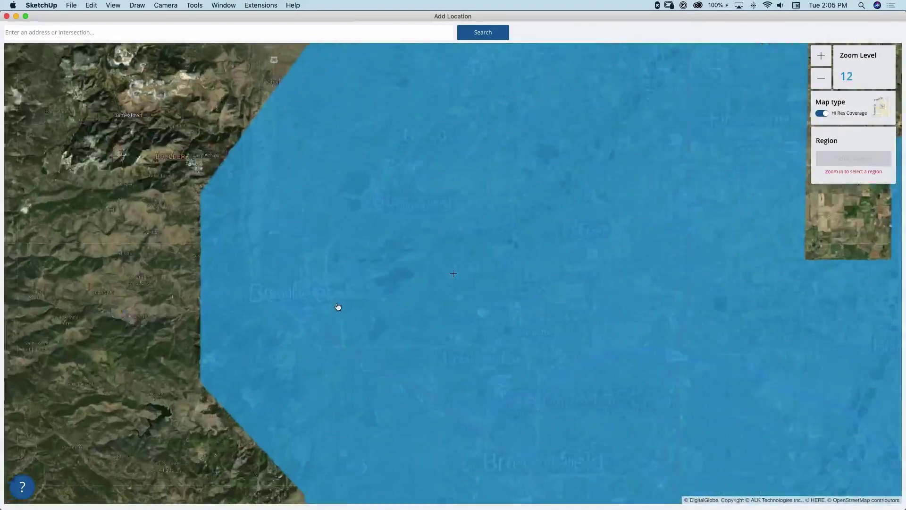
scroll(313, 277, up, 3)
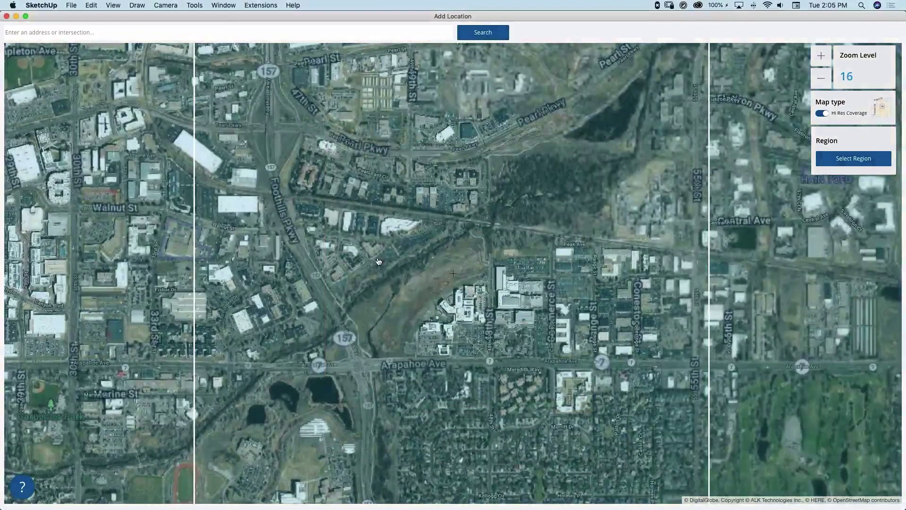
drag(378, 262, 424, 259)
scroll(425, 260, up, 1)
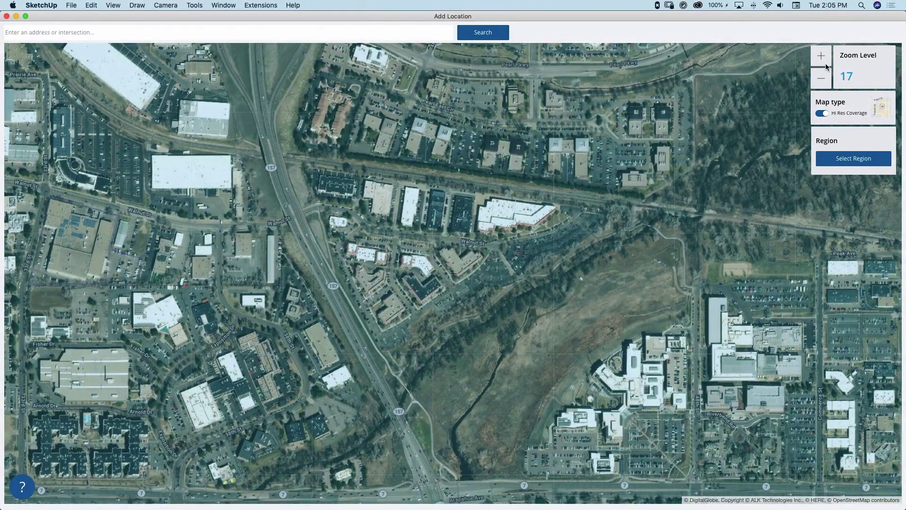
click(838, 161)
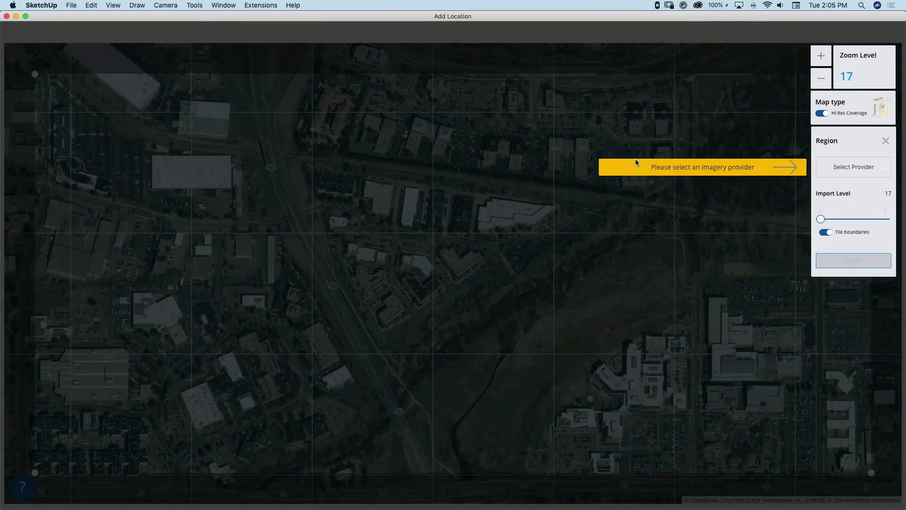
Choose Digital Globe as the region's imagery provider, and switch it to Nearmap.
click(868, 169)
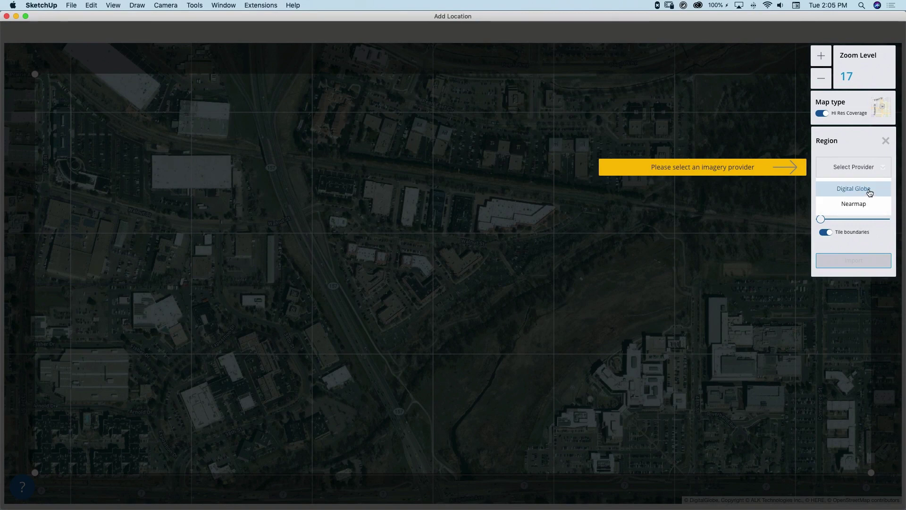
click(868, 191)
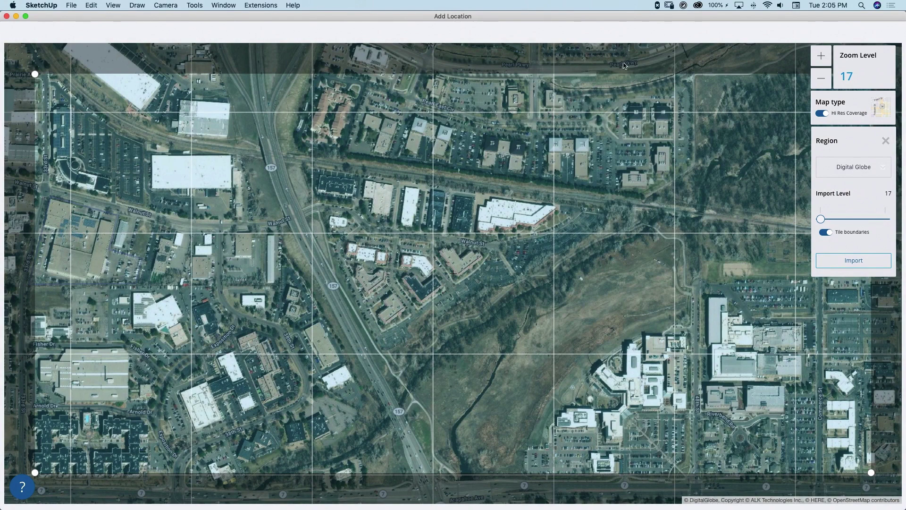
click(863, 170)
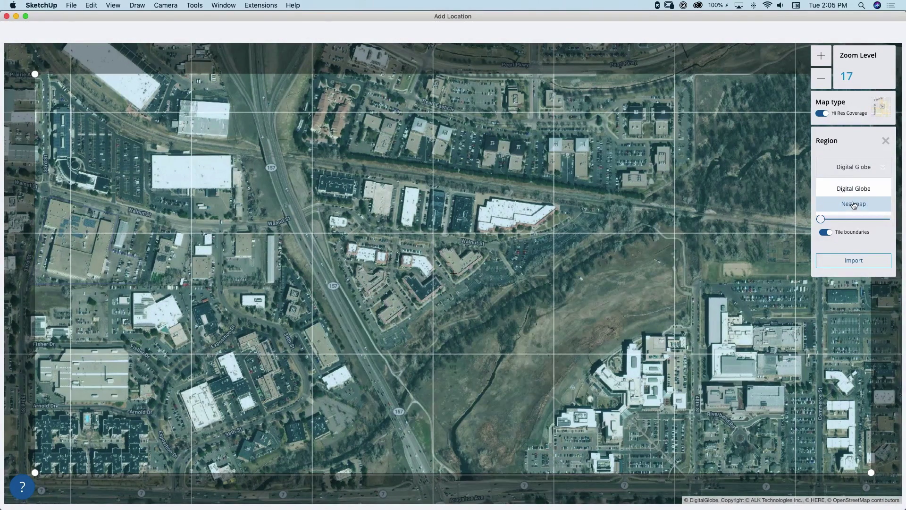
click(854, 204)
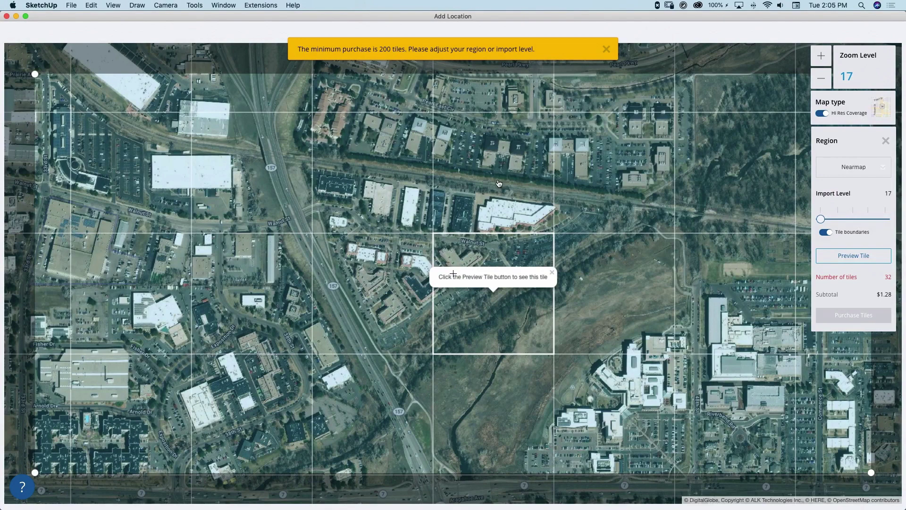
Turn the tile boundaries off and back on over a wider region at zoom level 16.
scroll(467, 154, down, 2)
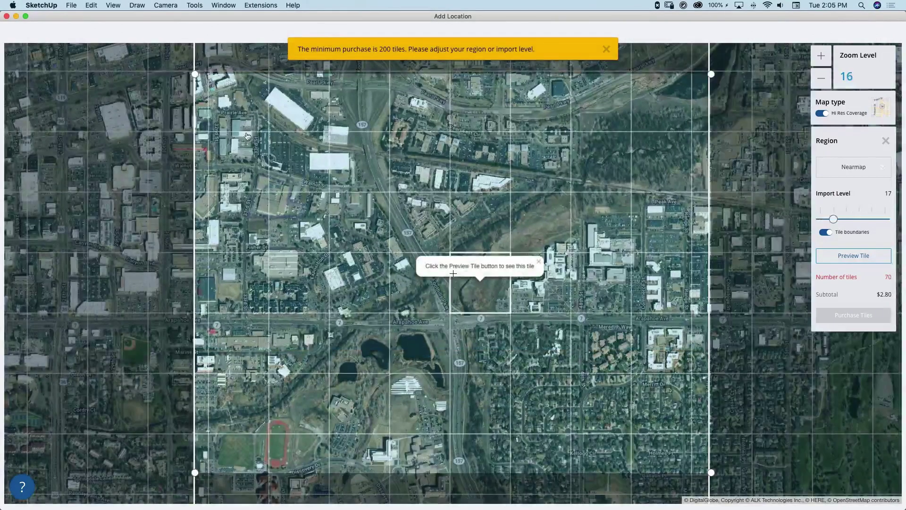
click(825, 233)
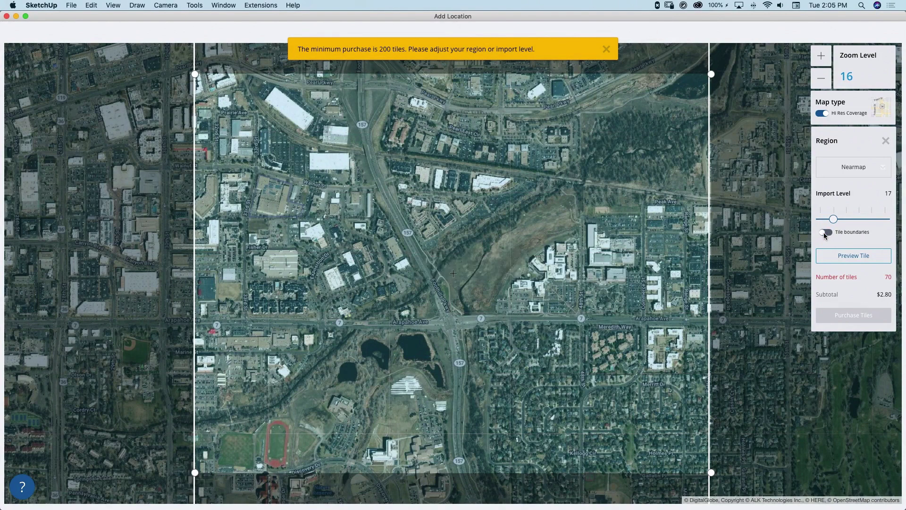
click(826, 233)
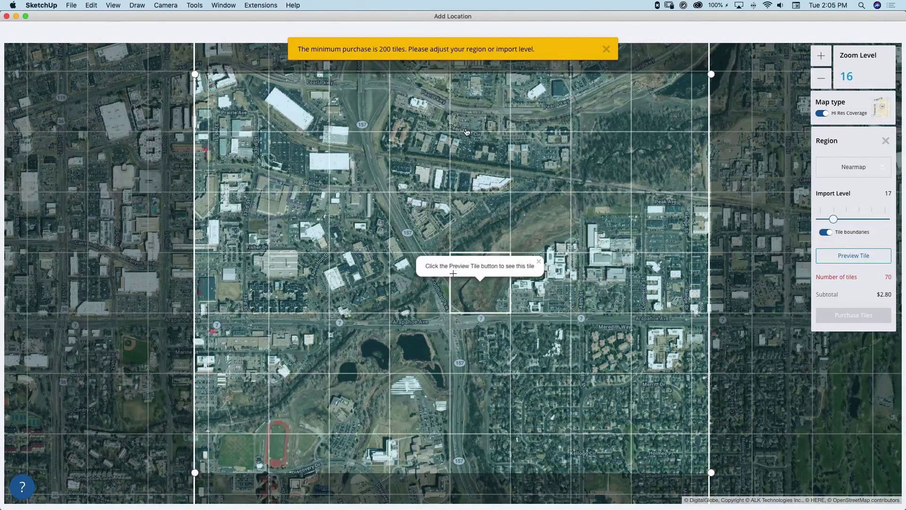
Try import levels 19, 21 and 18 on the region at zoom level 18, and set the import level to 21.
scroll(466, 133, up, 2)
scroll(466, 132, up, 2)
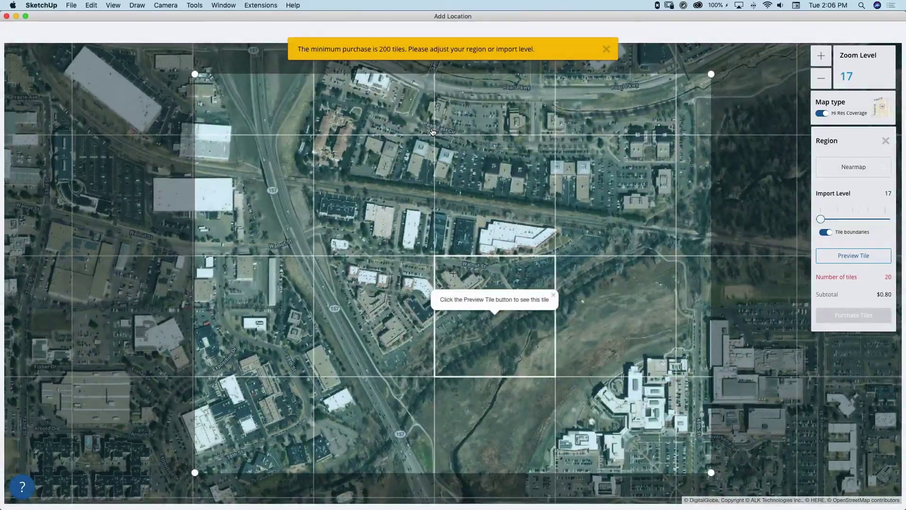
scroll(439, 140, up, 2)
scroll(440, 140, down, 2)
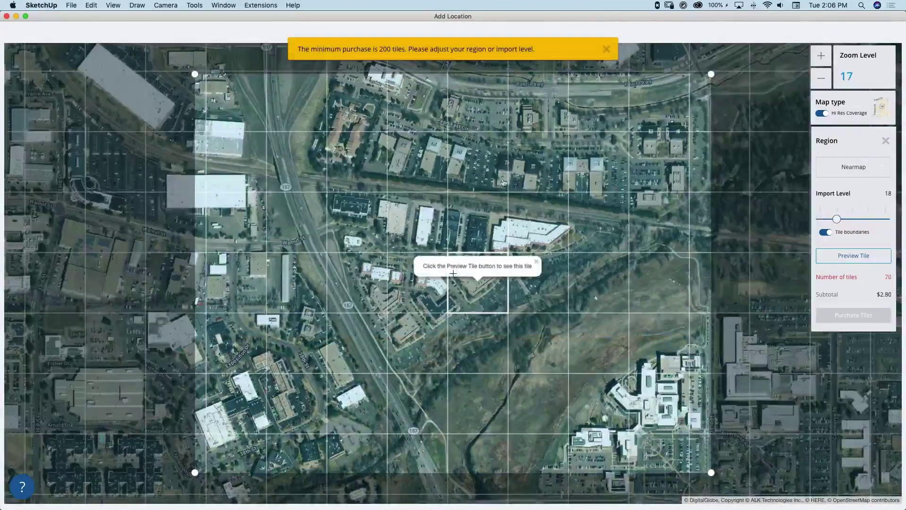
scroll(503, 235, up, 2)
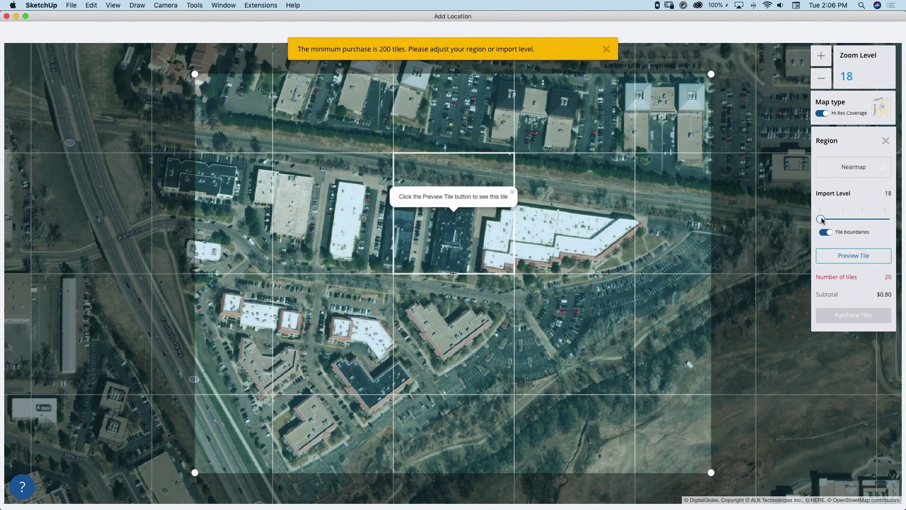
drag(823, 220, 843, 219)
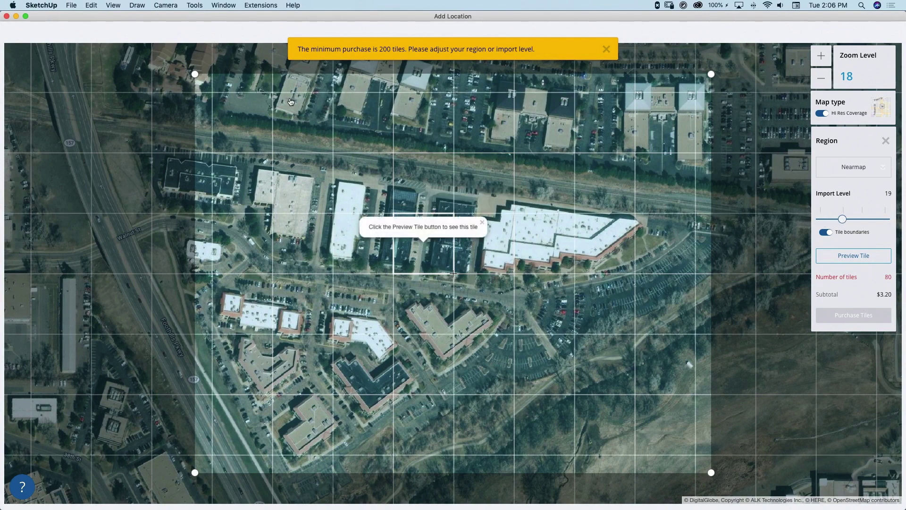
drag(844, 220, 897, 220)
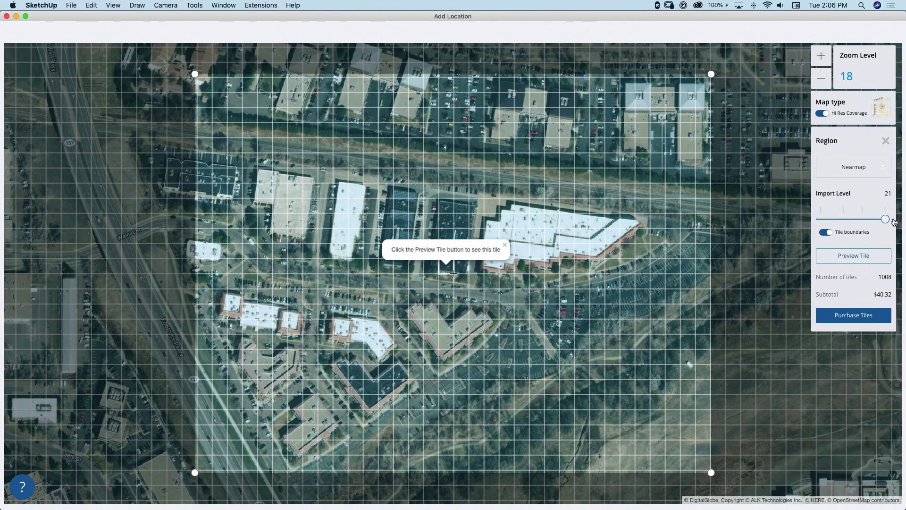
drag(886, 221, 821, 219)
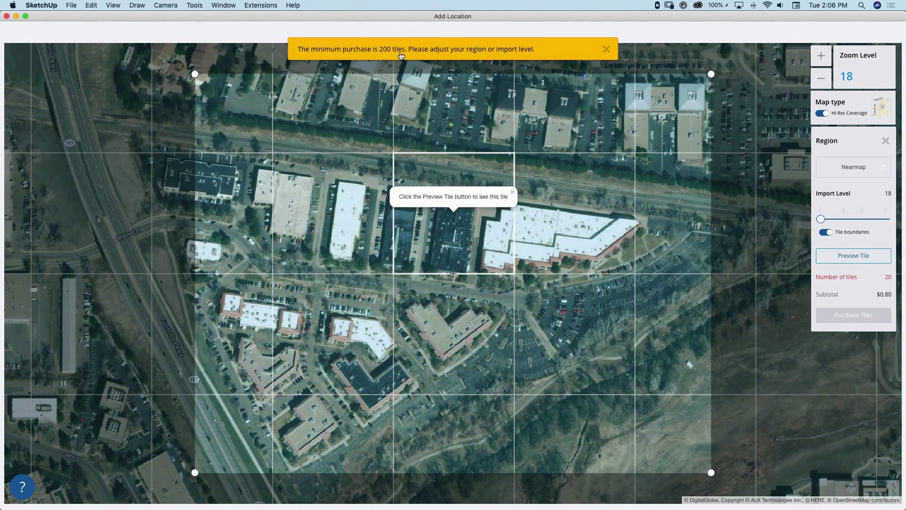
drag(821, 220, 887, 220)
Shrink the import region to about 238 tiles around the office building cluster south of Walnut St, beside the highway.
drag(711, 473, 632, 400)
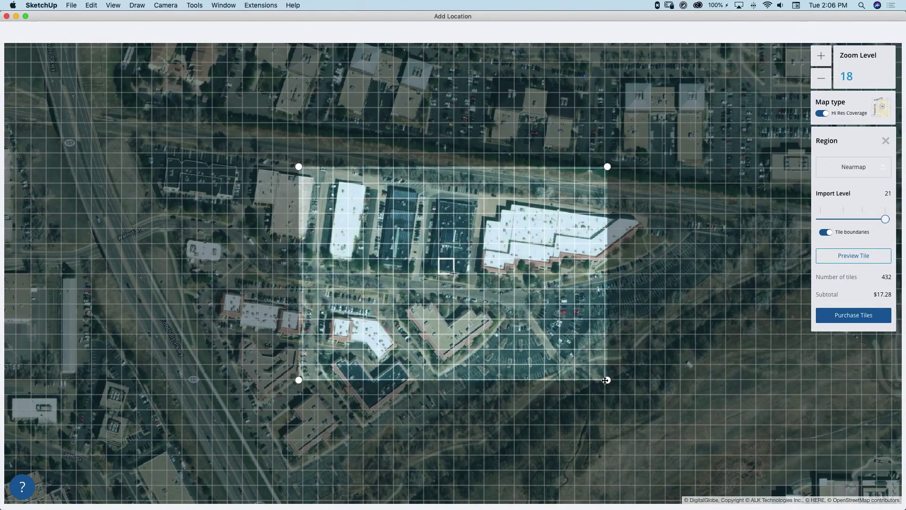
drag(440, 242, 581, 149)
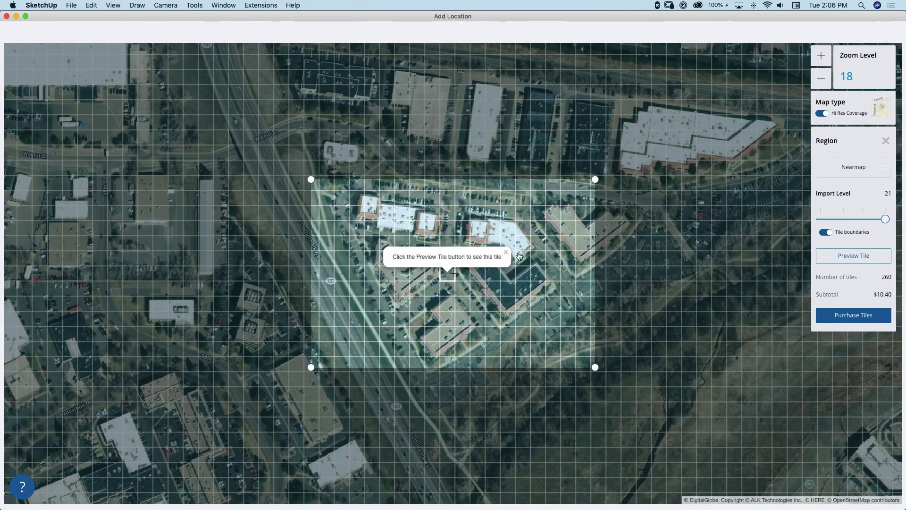
scroll(555, 263, up, 3)
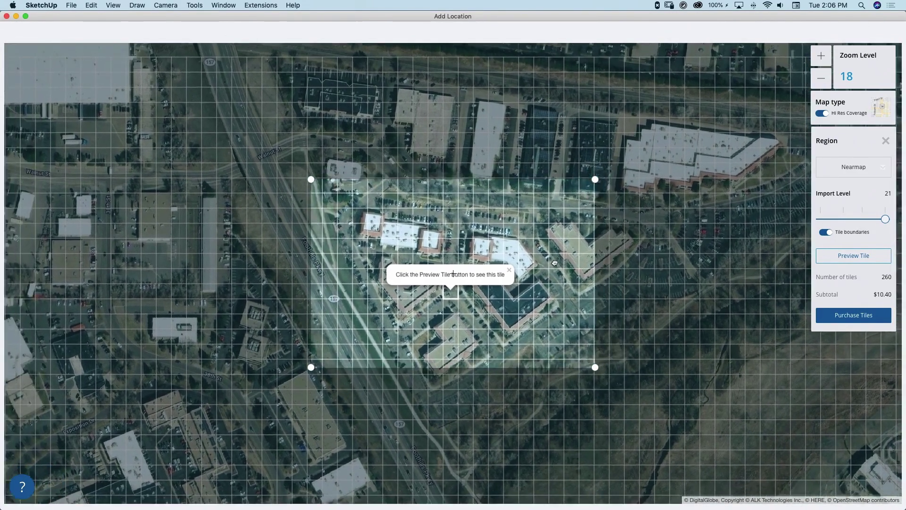
scroll(555, 263, down, 2)
drag(597, 368, 574, 367)
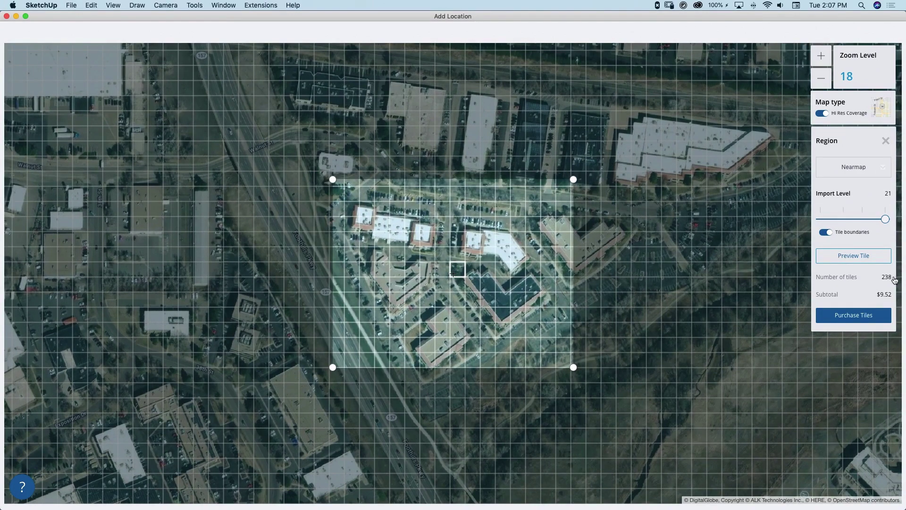
Resize the import region around the office building cluster to 208 tiles at import level 21.
drag(575, 369, 569, 362)
drag(569, 362, 562, 353)
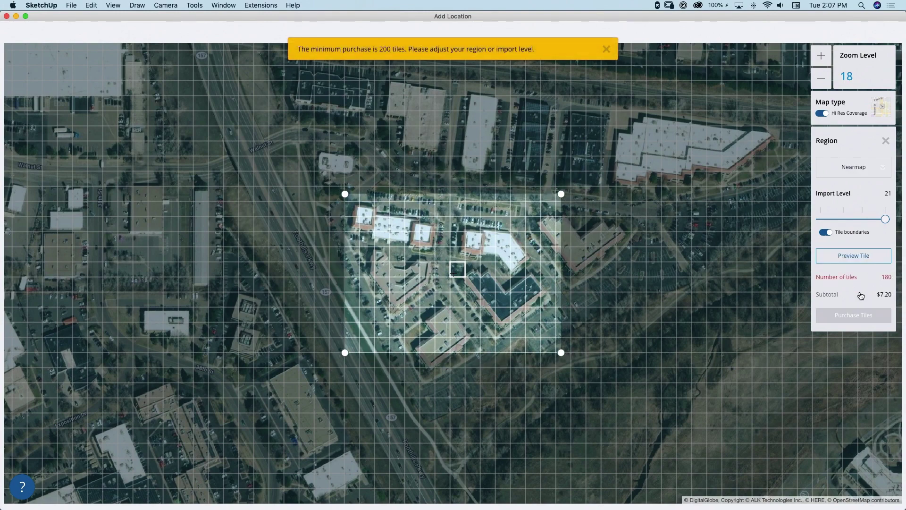
drag(563, 355, 567, 363)
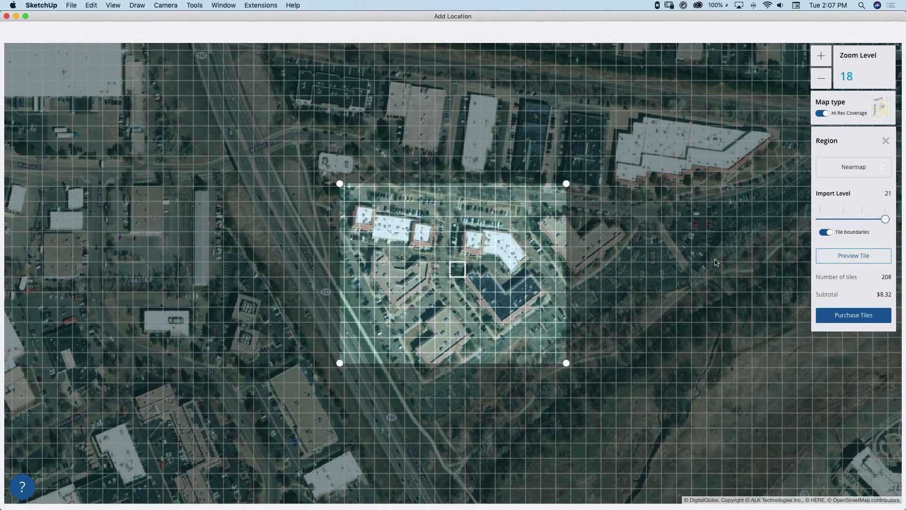
Preview a sample Nearmap tile from the region using one preview credit, and close the preview.
click(859, 257)
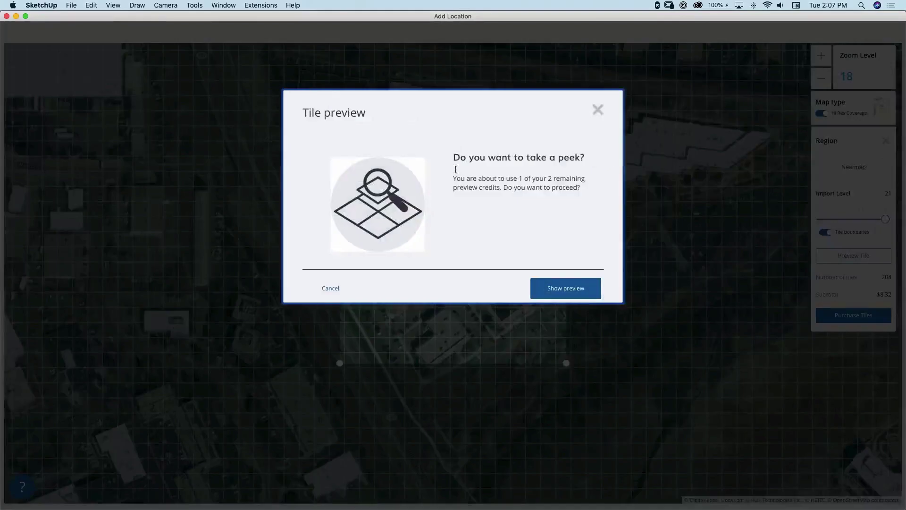
click(567, 288)
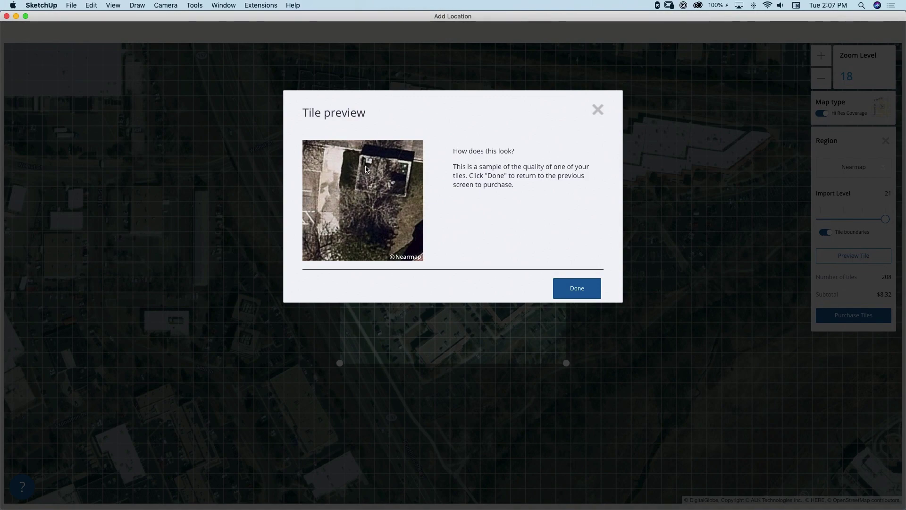
click(584, 291)
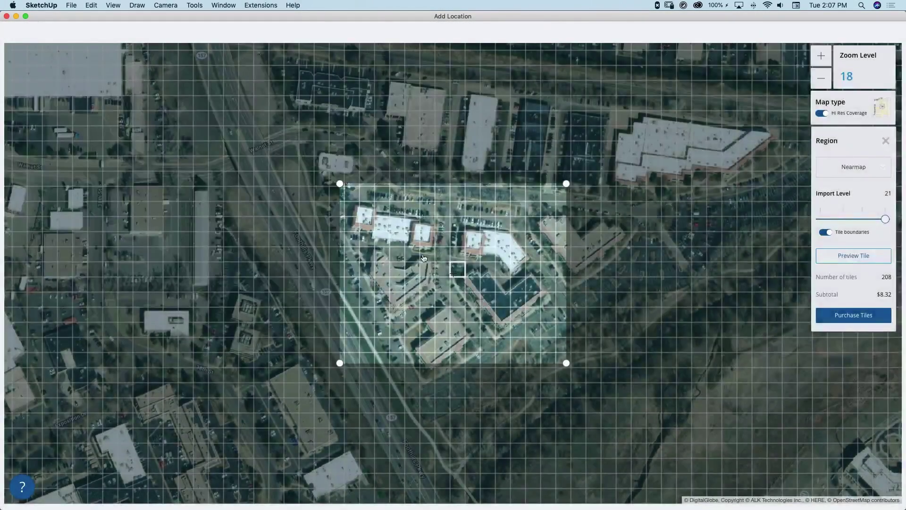
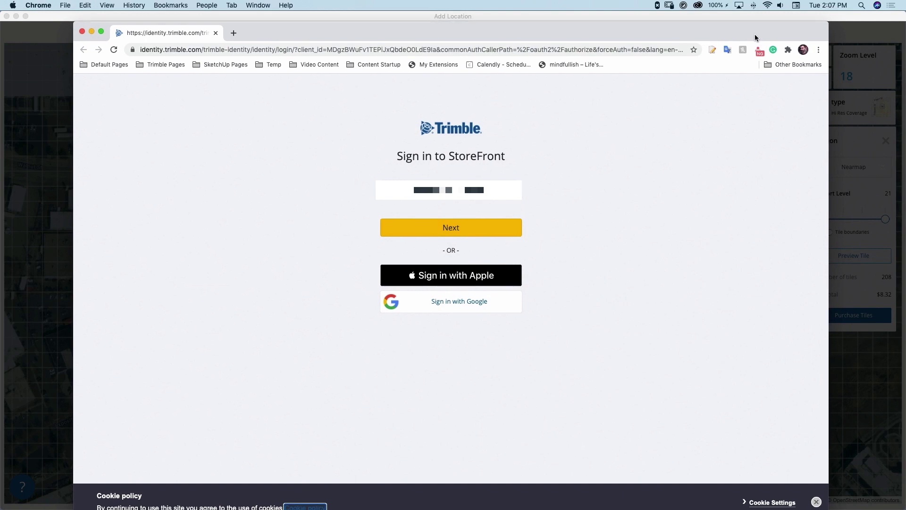
Sign in to the Trimble StoreFront in the browser and buy the 208 high-resolution imagery tiles with the existing card.
click(469, 232)
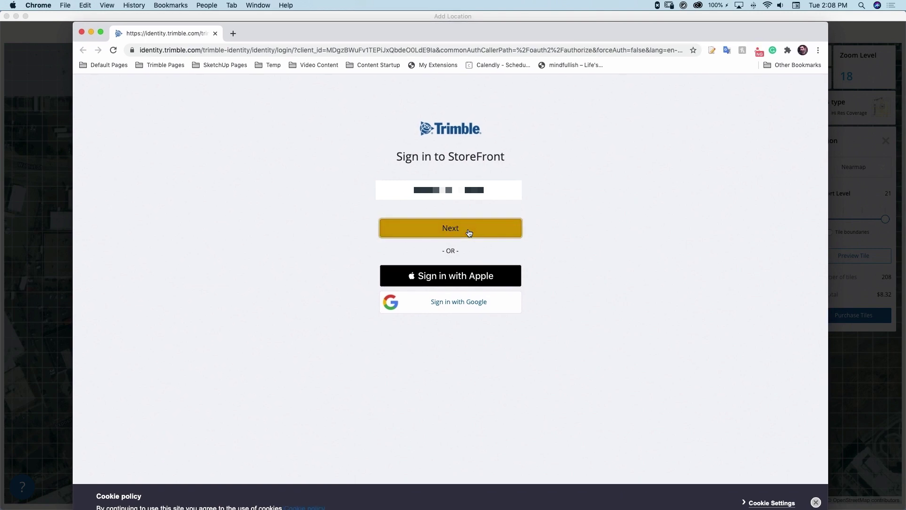
click(455, 304)
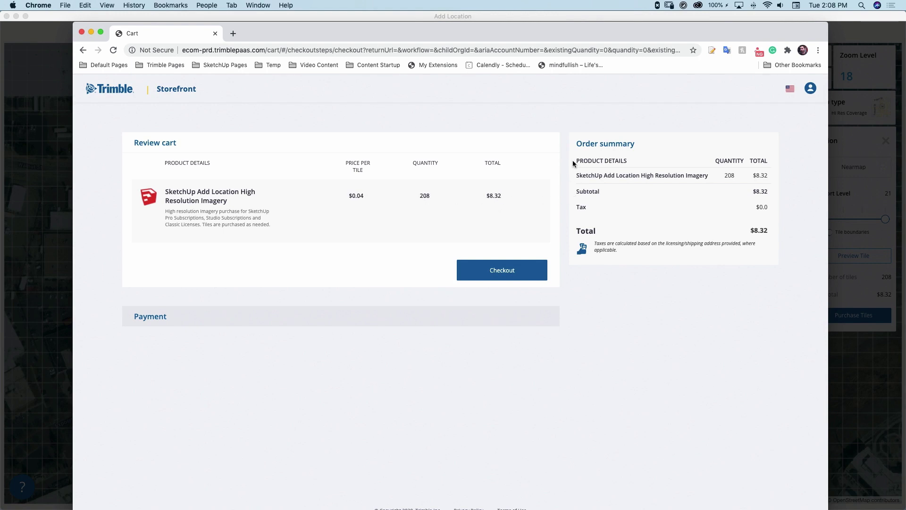
click(518, 271)
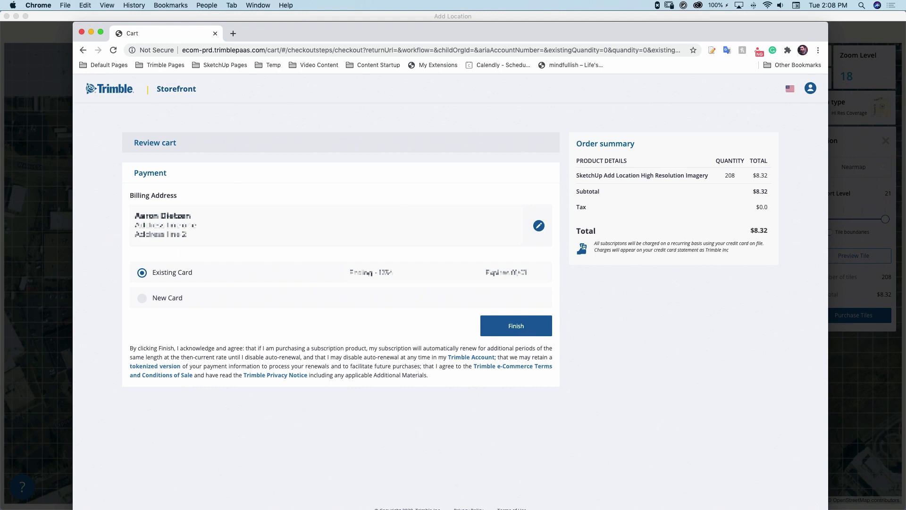
click(525, 327)
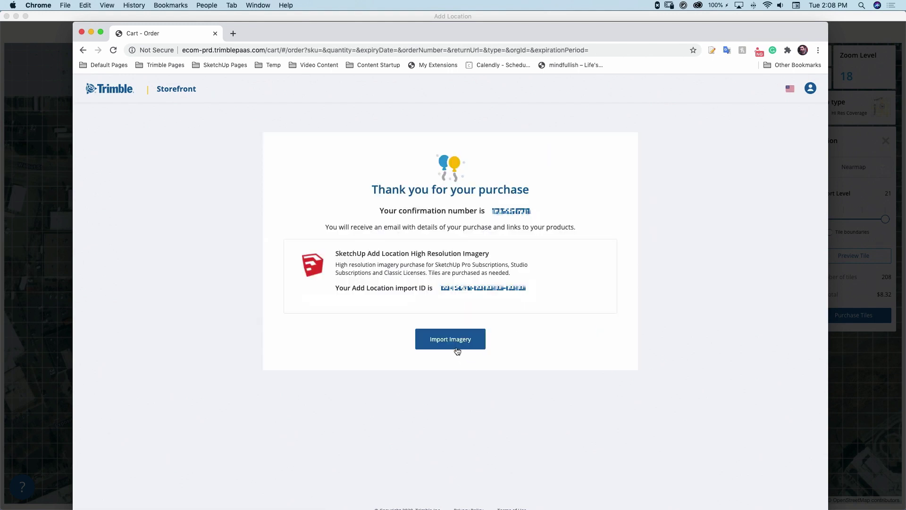
Import the purchased imagery, closing the browser window and returning to SketchUp to bring it into the model.
click(456, 348)
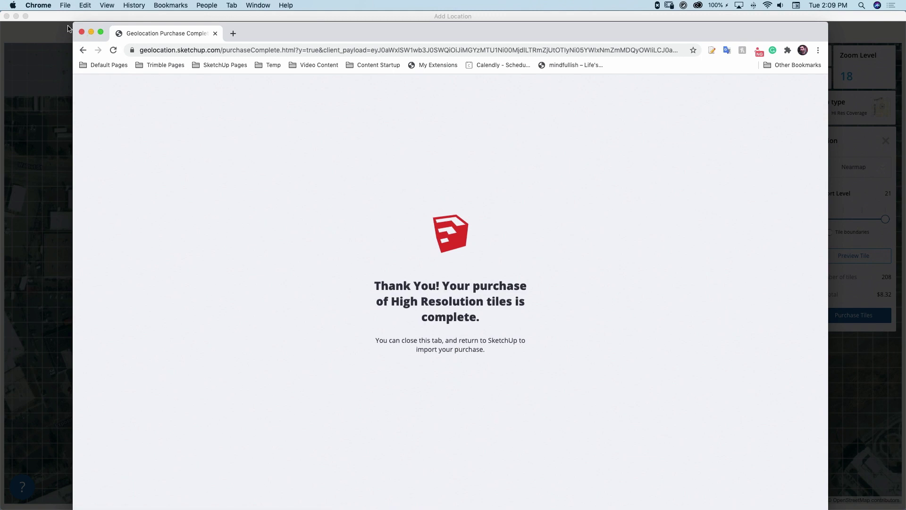
click(82, 32)
click(459, 196)
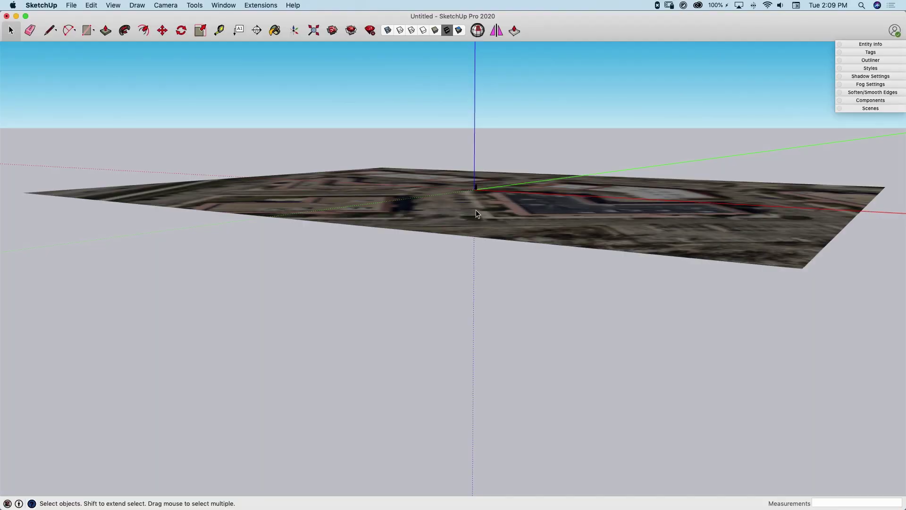
Examine the imported Nearmap imagery's roof and parking lot detail up close, and the whole site from several angles.
middle_drag(499, 177, 575, 452)
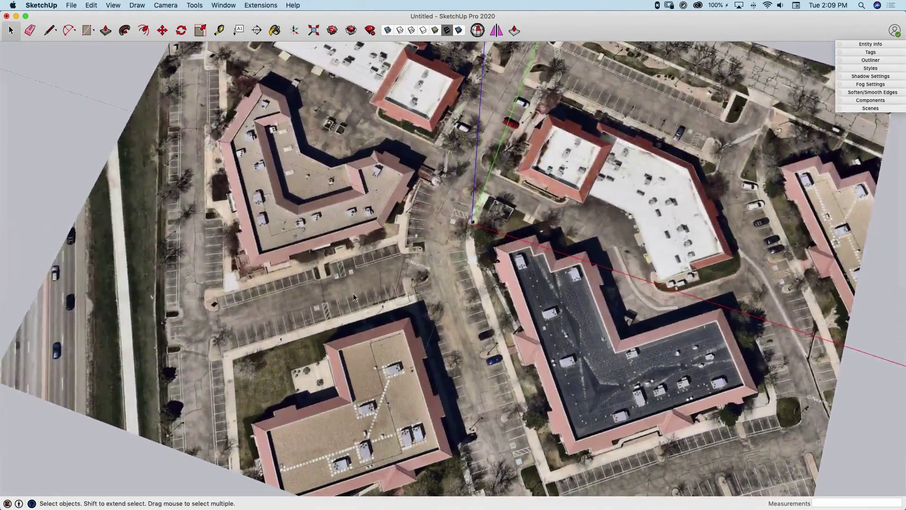
scroll(378, 214, up, 10)
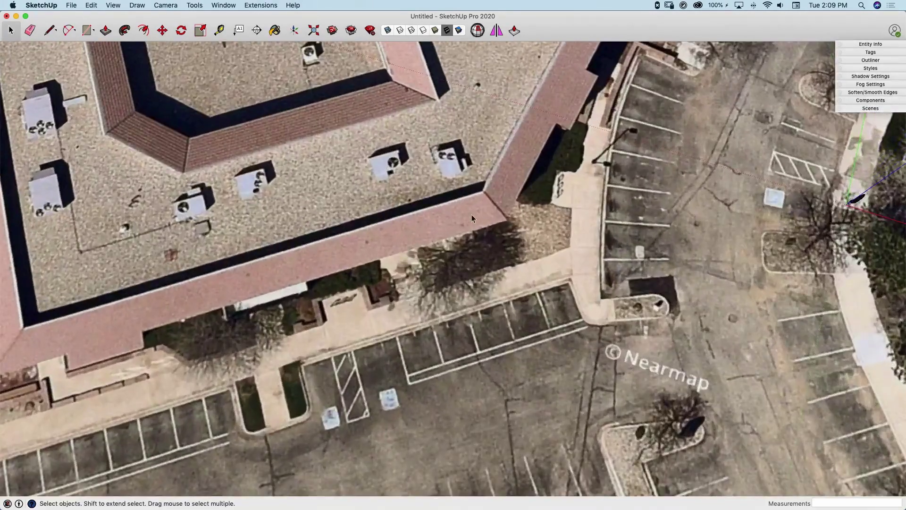
scroll(435, 222, down, 5)
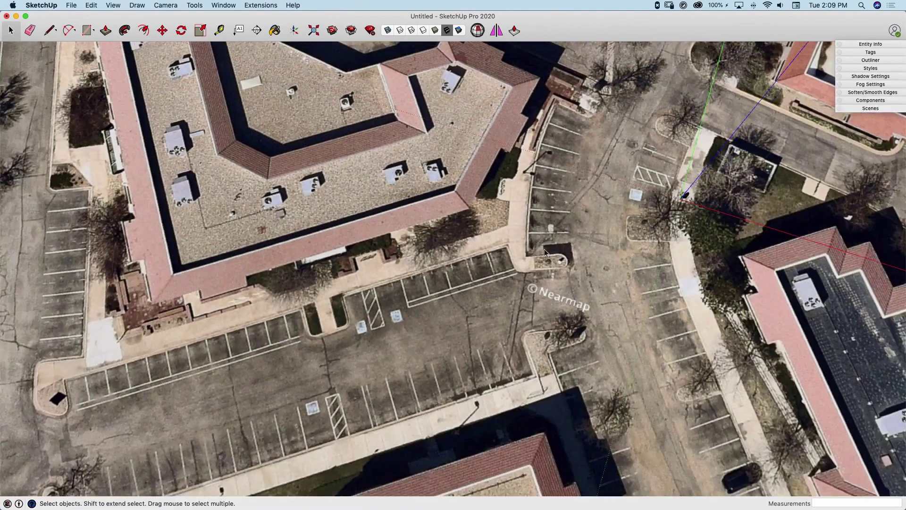
scroll(429, 107, down, 10)
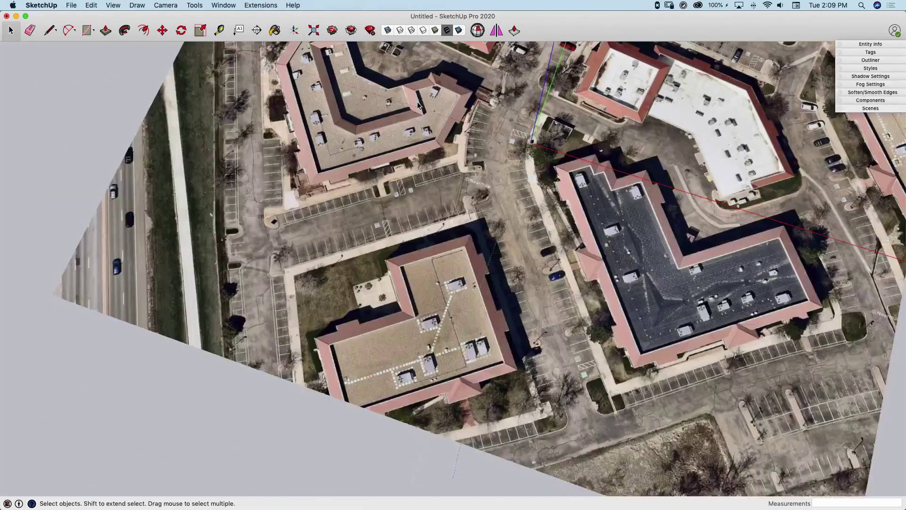
middle_drag(418, 105, 572, 190)
scroll(572, 190, down, 3)
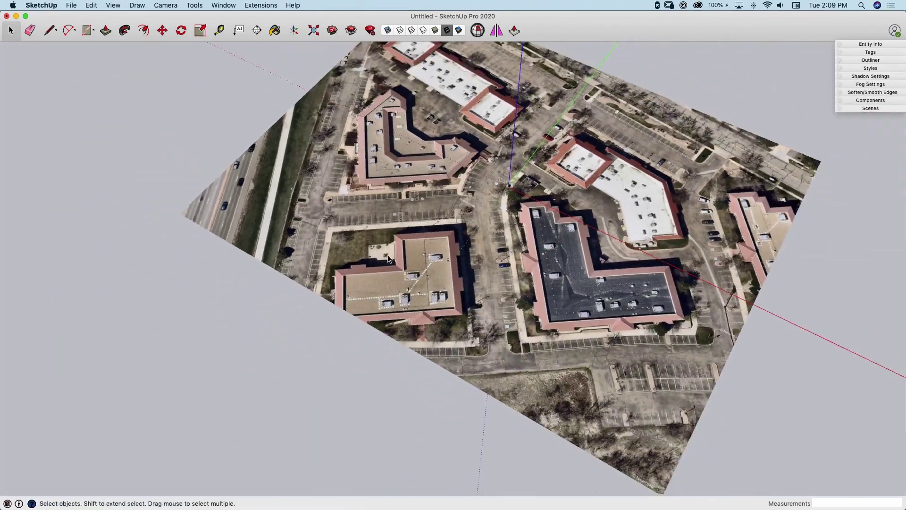
middle_drag(683, 276, 552, 226)
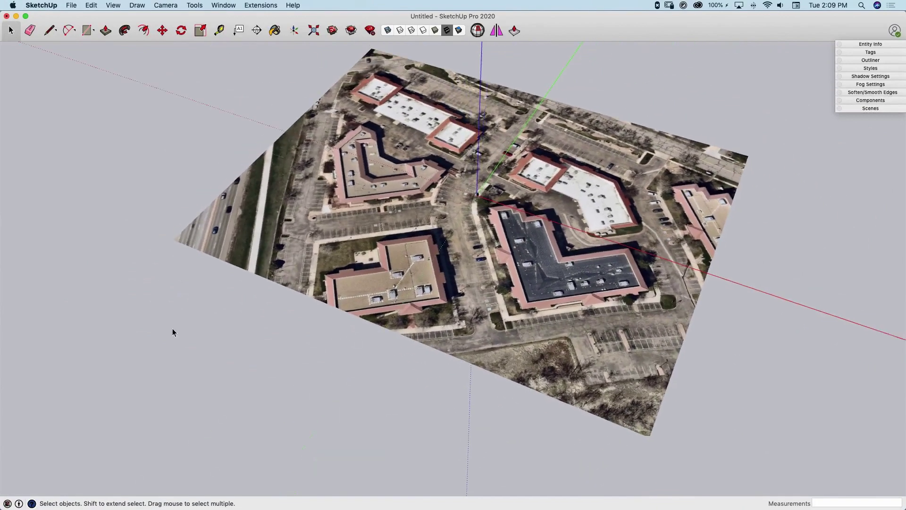
scroll(634, 217, up, 4)
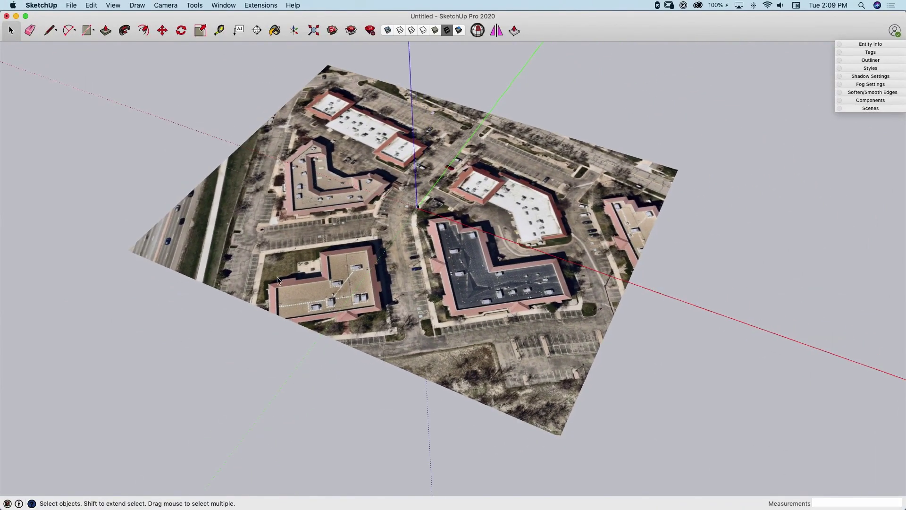
middle_drag(392, 295, 452, 348)
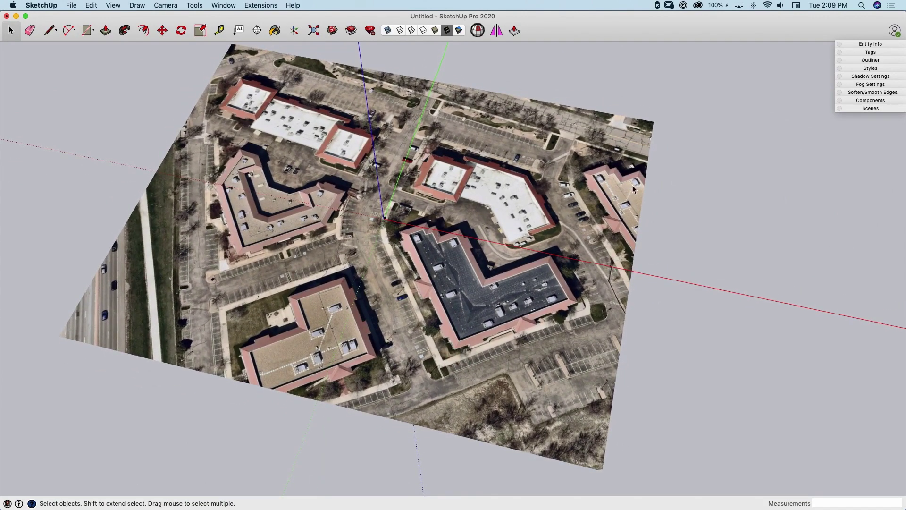